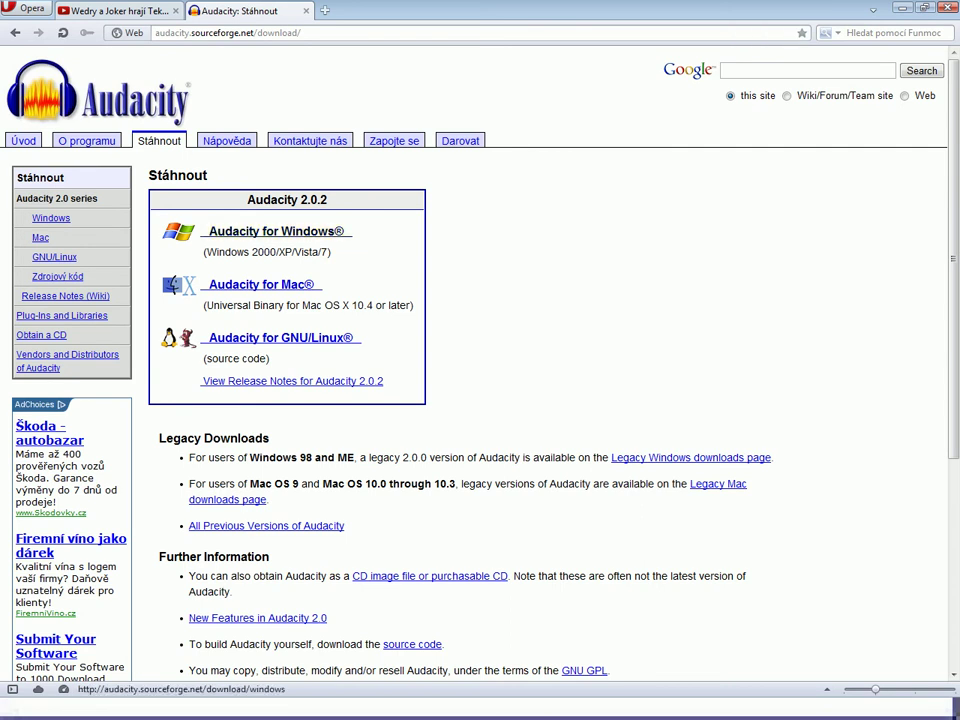
Step: Follow the Audacity for Windows download link on the Audacity 2.0.2 download page
{"action": "left_click", "coordinate": [276, 231]}
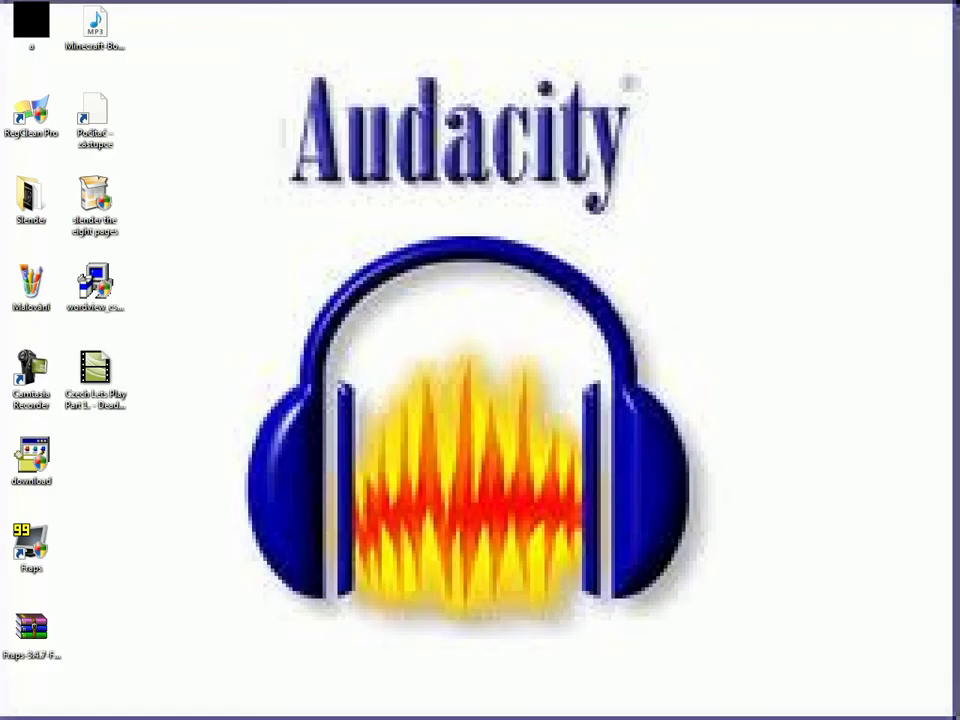
Step: Open the Audacity program folder inside Program Files on the local disk (C:)
{"action": "key", "text": "super"}
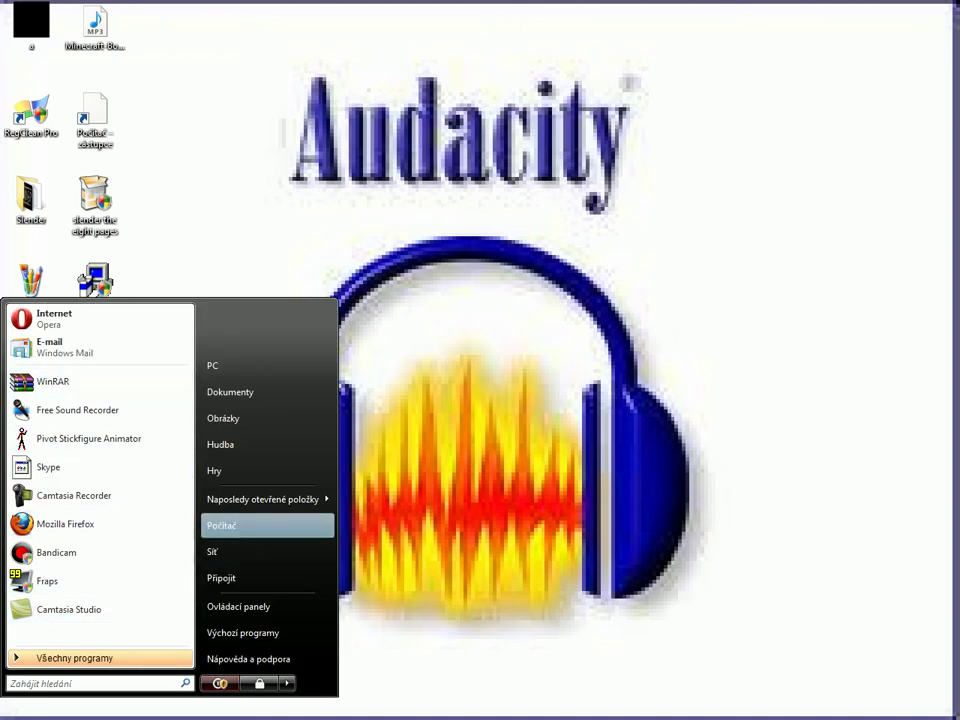
{"action": "left_click", "coordinate": [222, 525]}
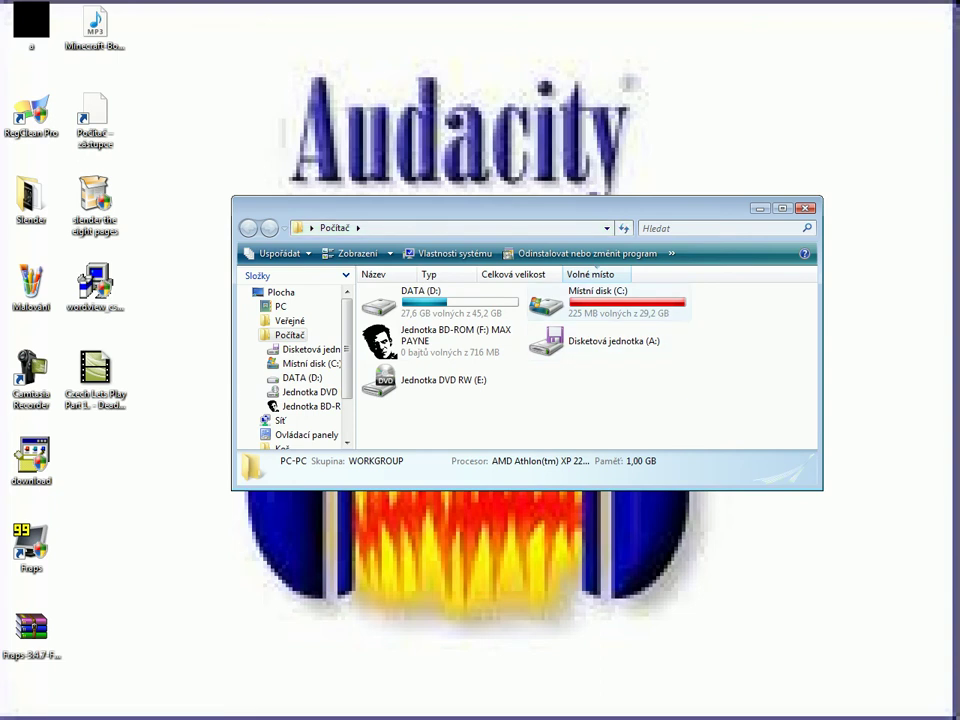
{"action": "left_click", "coordinate": [608, 304]}
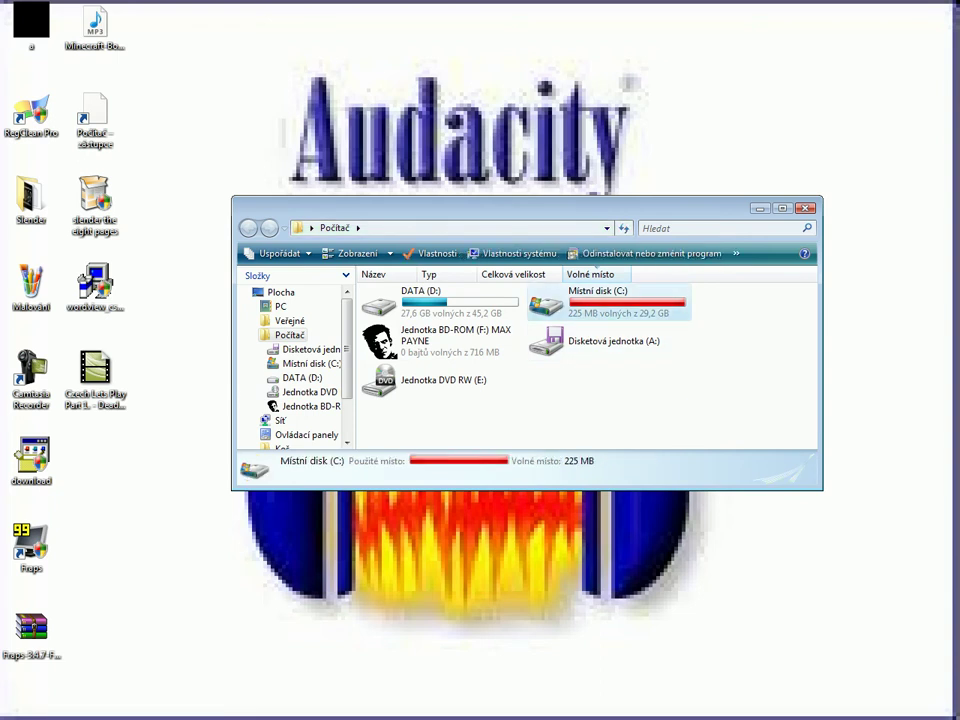
{"action": "double_click", "coordinate": [608, 304]}
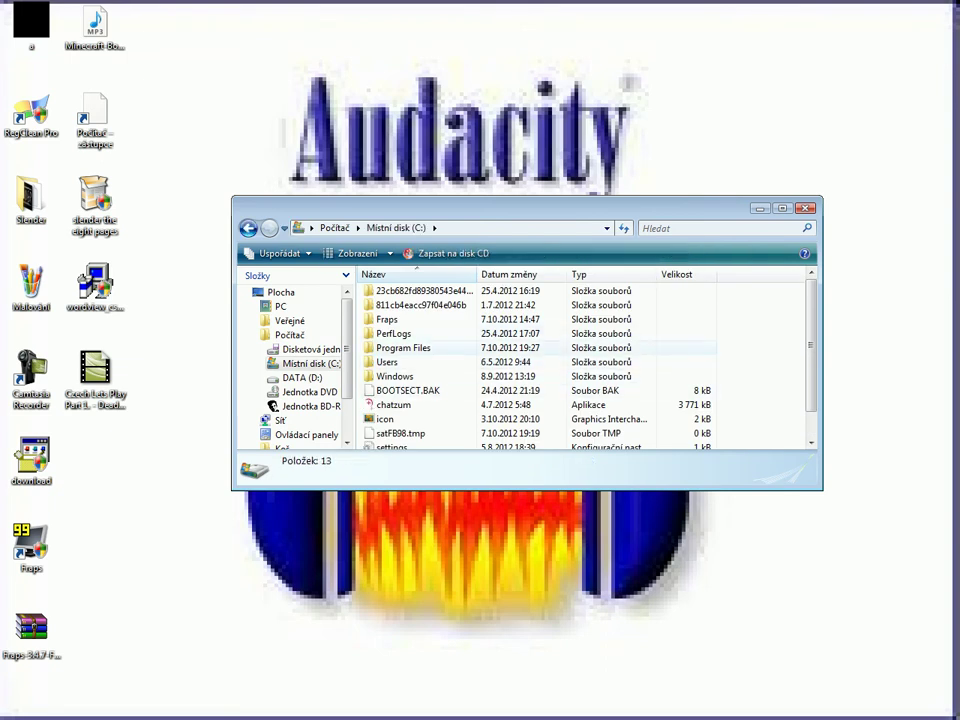
{"action": "double_click", "coordinate": [404, 348]}
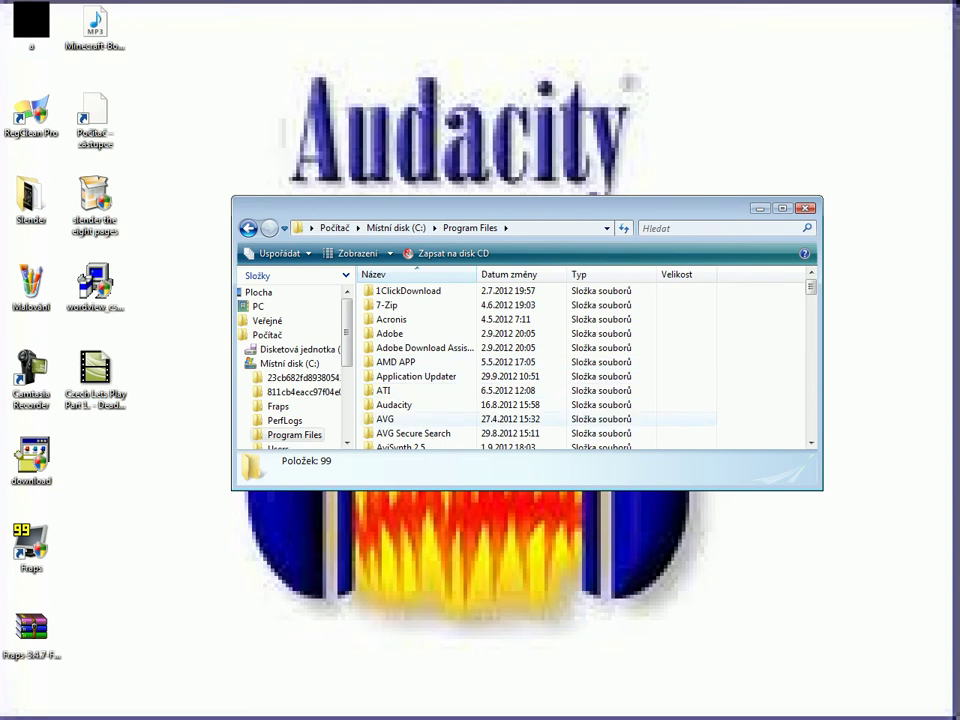
{"action": "left_click", "coordinate": [394, 405]}
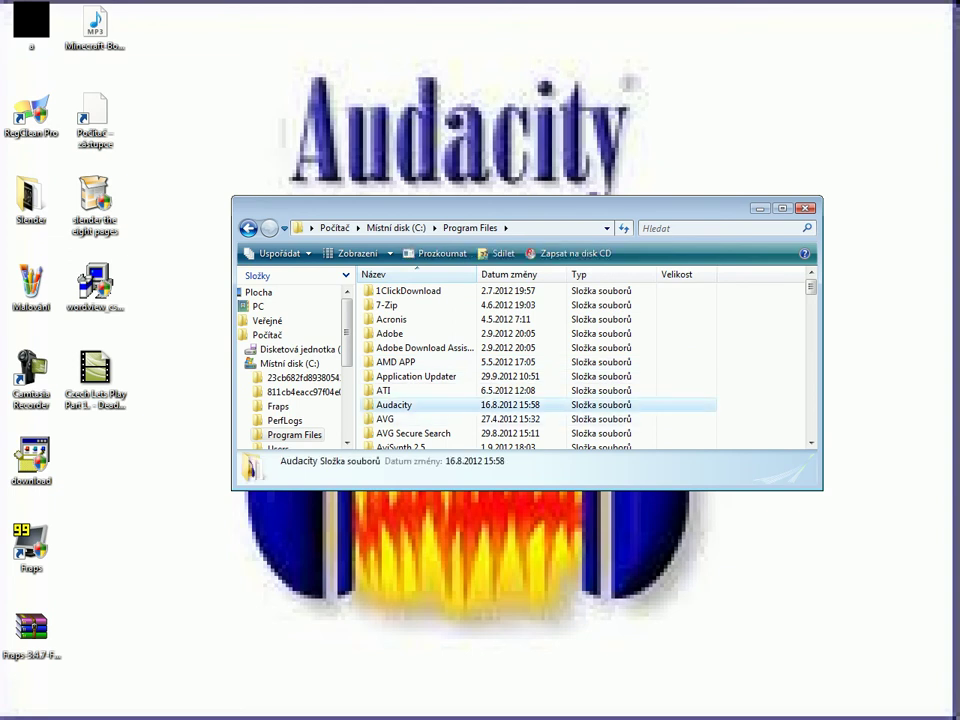
{"action": "double_click", "coordinate": [394, 405]}
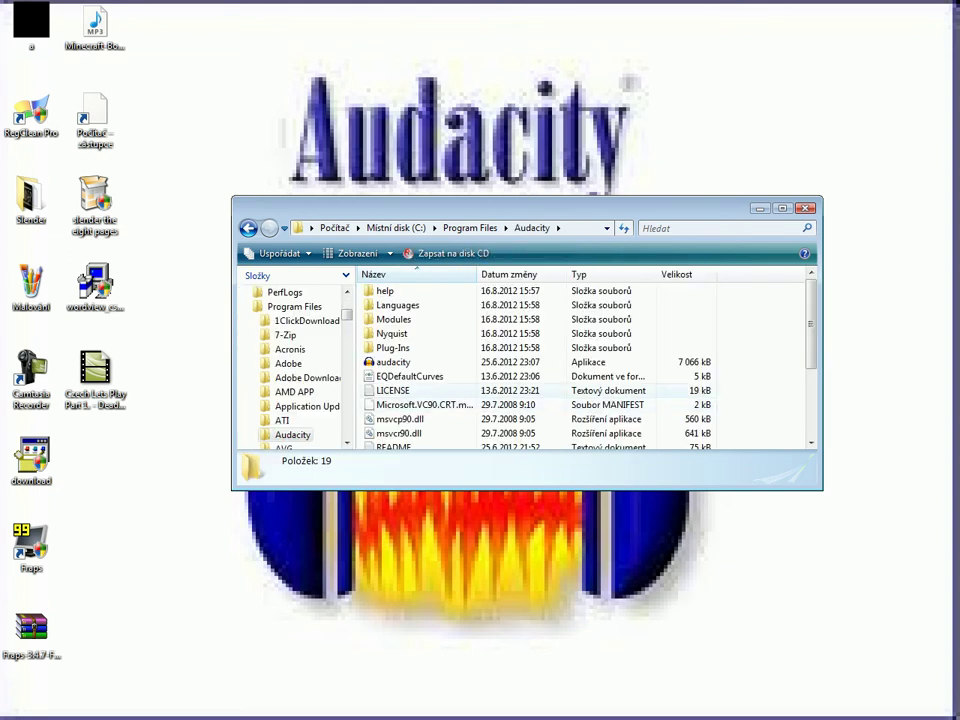
Step: Move the audacity application file from its program folder to the desktop and close the folder window
{"action": "left_click_drag", "start_coordinate": [423, 363], "coordinate": [350, 466]}
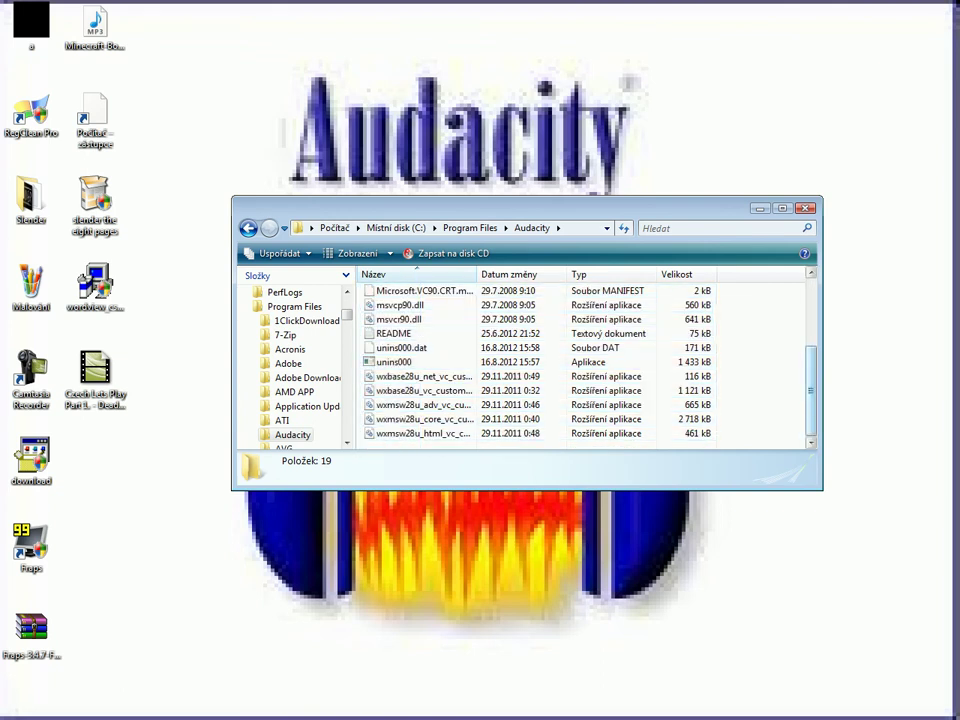
{"action": "scroll", "coordinate": [538, 365], "scroll_direction": "up", "scroll_amount": 1}
{"action": "left_click_drag", "start_coordinate": [433, 292], "coordinate": [356, 350]}
{"action": "left_click", "coordinate": [433, 292]}
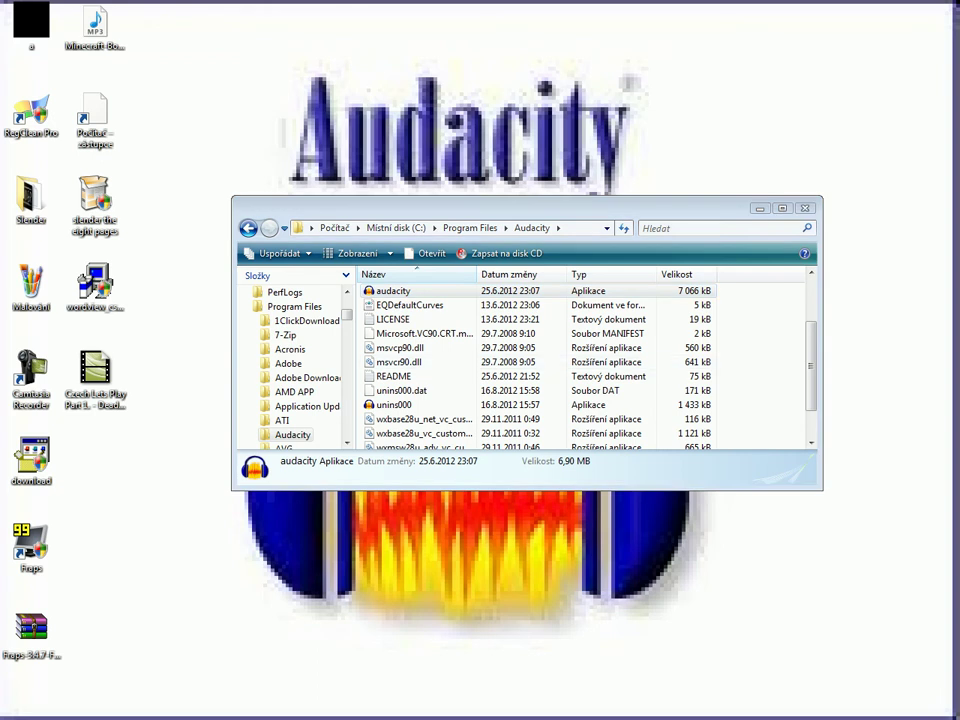
{"action": "key", "text": "ctrl+v"}
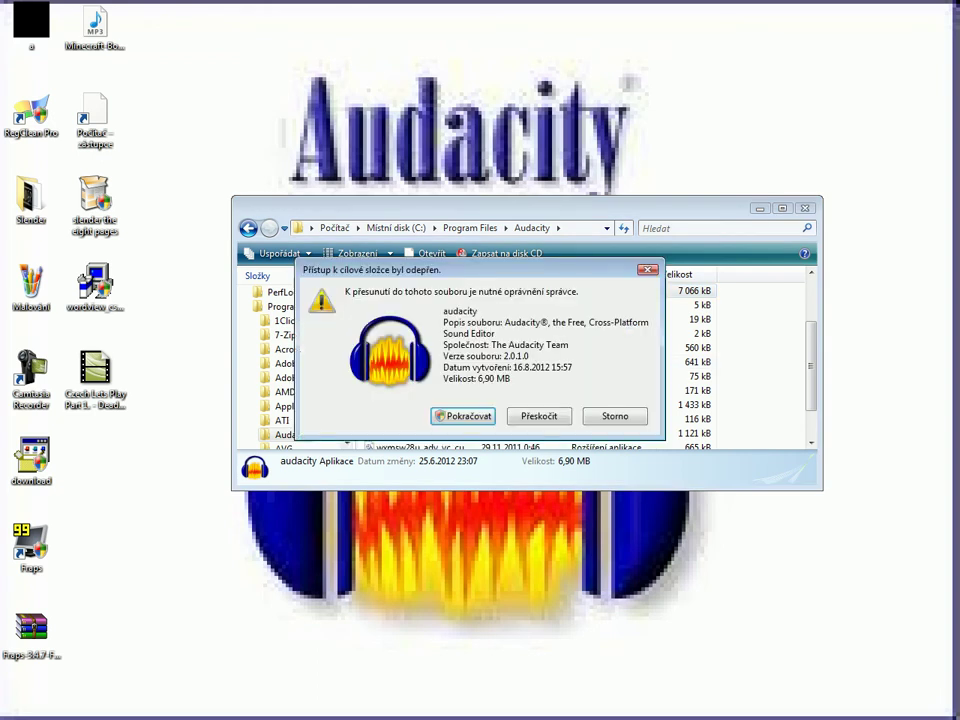
{"action": "left_click", "coordinate": [615, 416]}
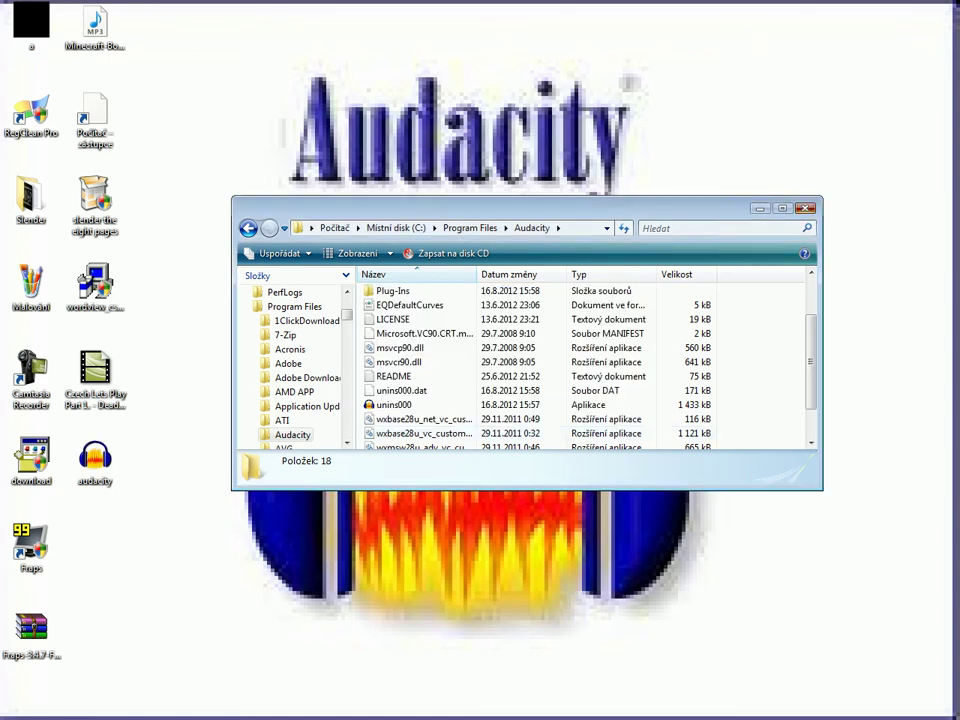
{"action": "left_click", "coordinate": [805, 208]}
Step: Place the audacity icon over the waveform in the wallpaper's headphones and try to launch it from the desktop
{"action": "left_click_drag", "start_coordinate": [827, 116], "coordinate": [445, 342]}
{"action": "left_click_drag", "start_coordinate": [95, 460], "coordinate": [477, 461]}
{"action": "left_click", "coordinate": [786, 429]}
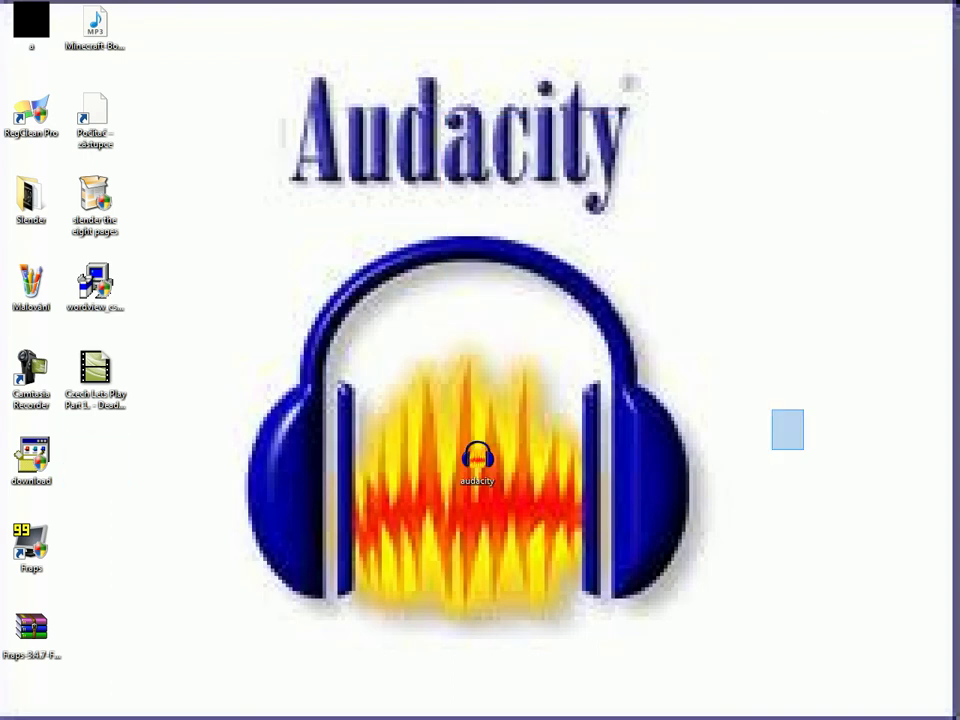
{"action": "left_click_drag", "start_coordinate": [851, 101], "coordinate": [310, 661]}
{"action": "left_click", "coordinate": [312, 655]}
{"action": "left_click_drag", "start_coordinate": [430, 422], "coordinate": [587, 580]}
{"action": "left_click", "coordinate": [587, 580]}
{"action": "double_click", "coordinate": [478, 460]}
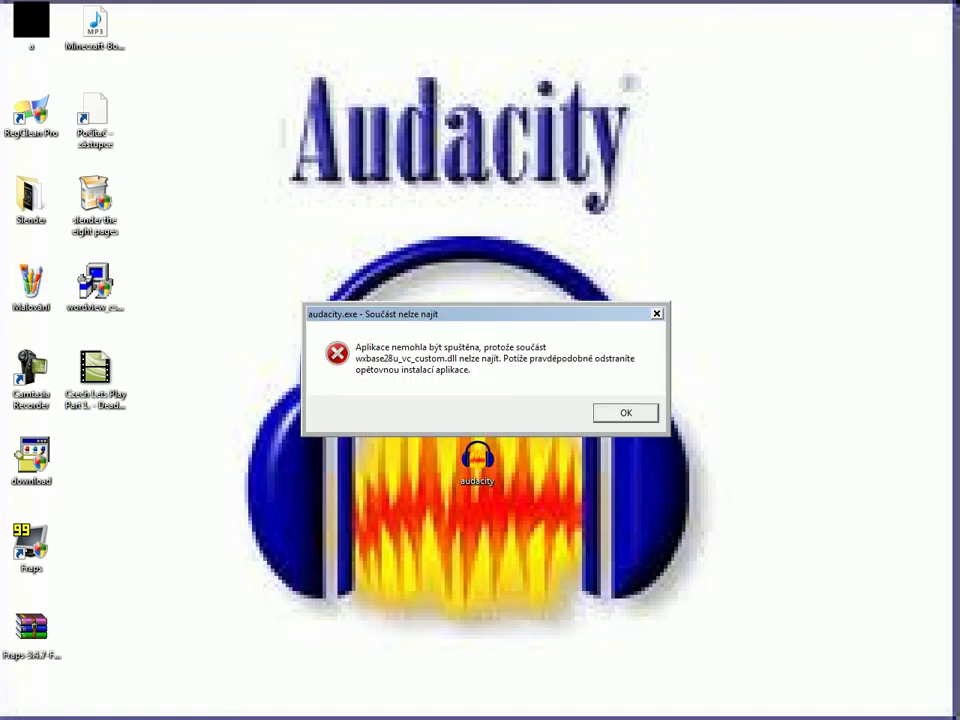
{"action": "key", "text": "Return"}
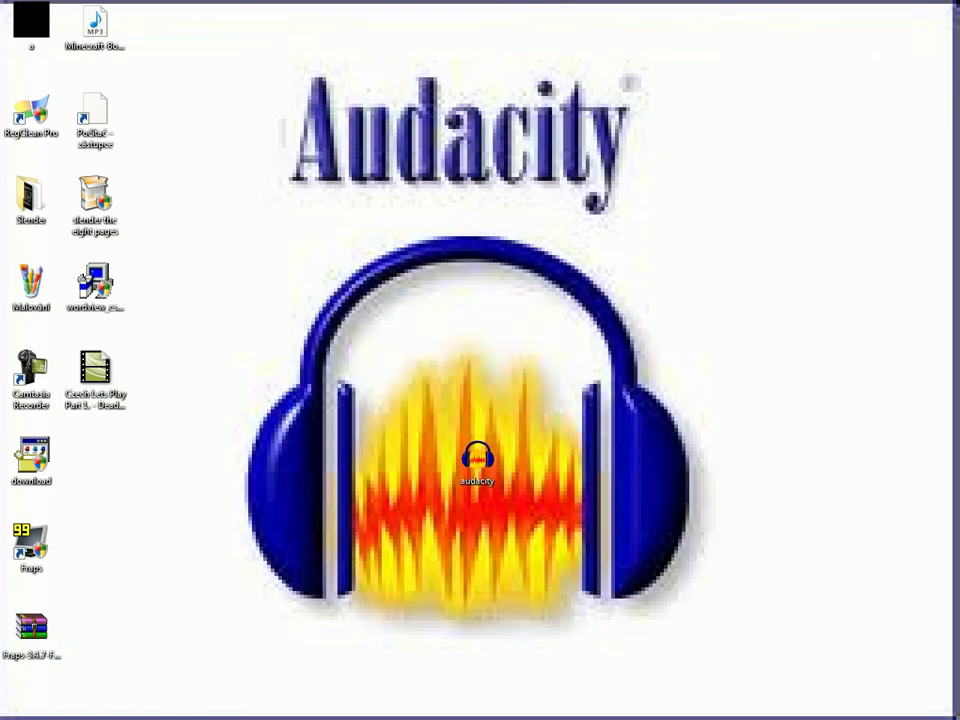
Step: Browse back to the folder C:\Program Files\Audacity in a new file window
{"action": "key", "text": "super"}
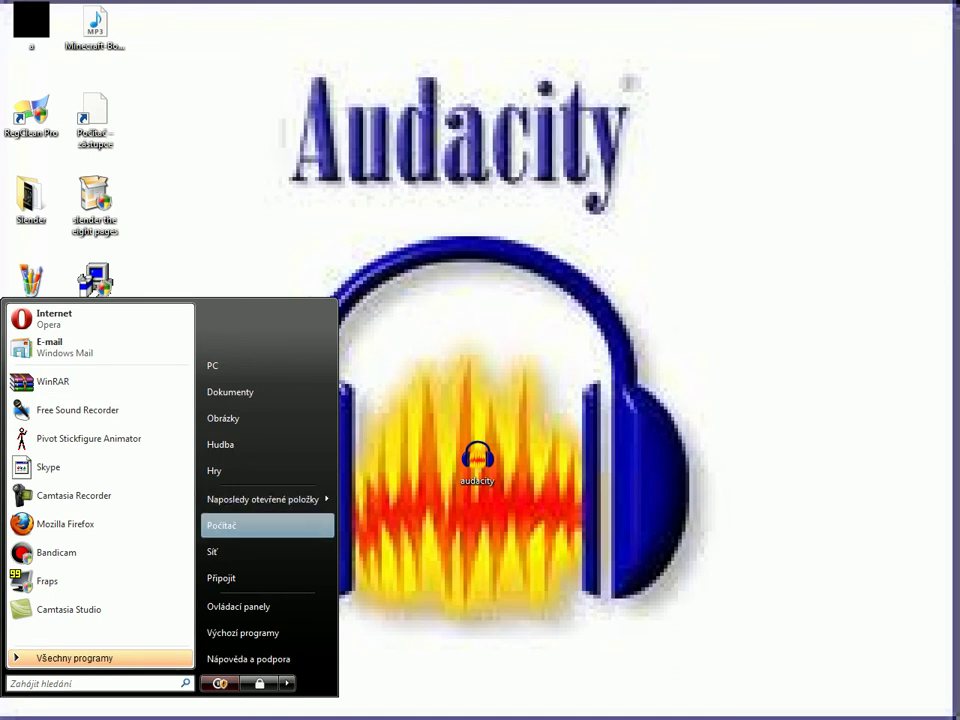
{"action": "left_click", "coordinate": [222, 525]}
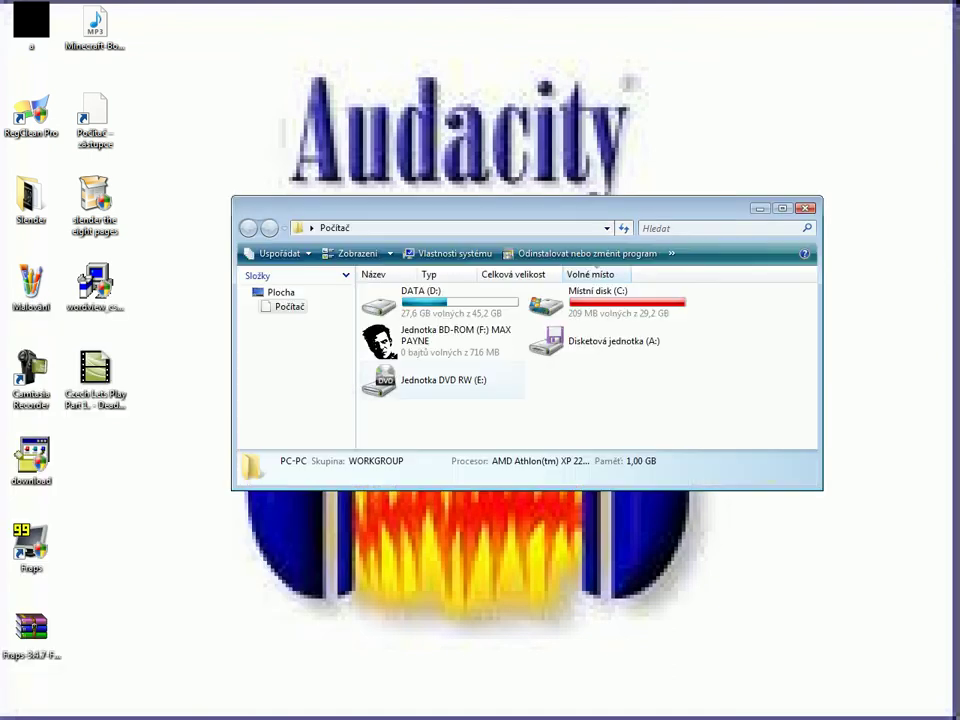
{"action": "left_click", "coordinate": [608, 303]}
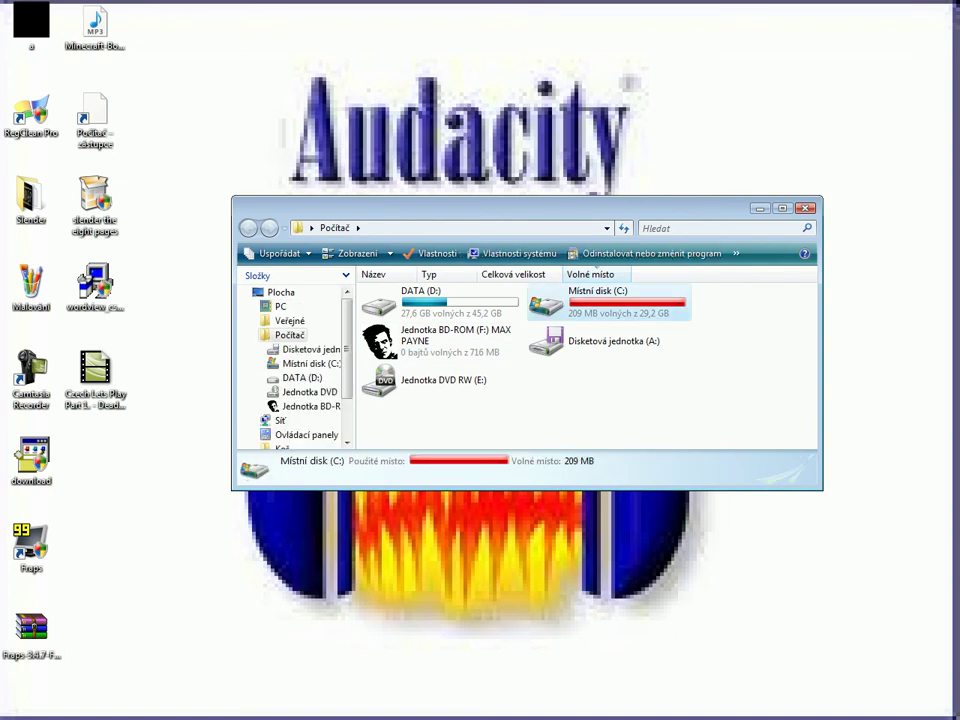
{"action": "double_click", "coordinate": [608, 303]}
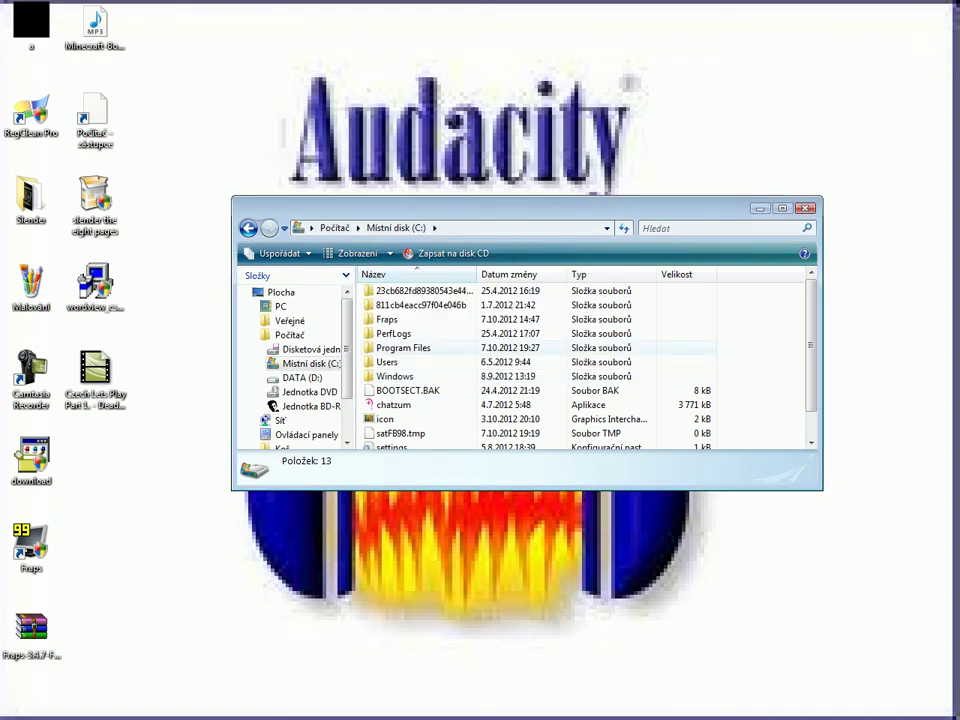
{"action": "double_click", "coordinate": [404, 348]}
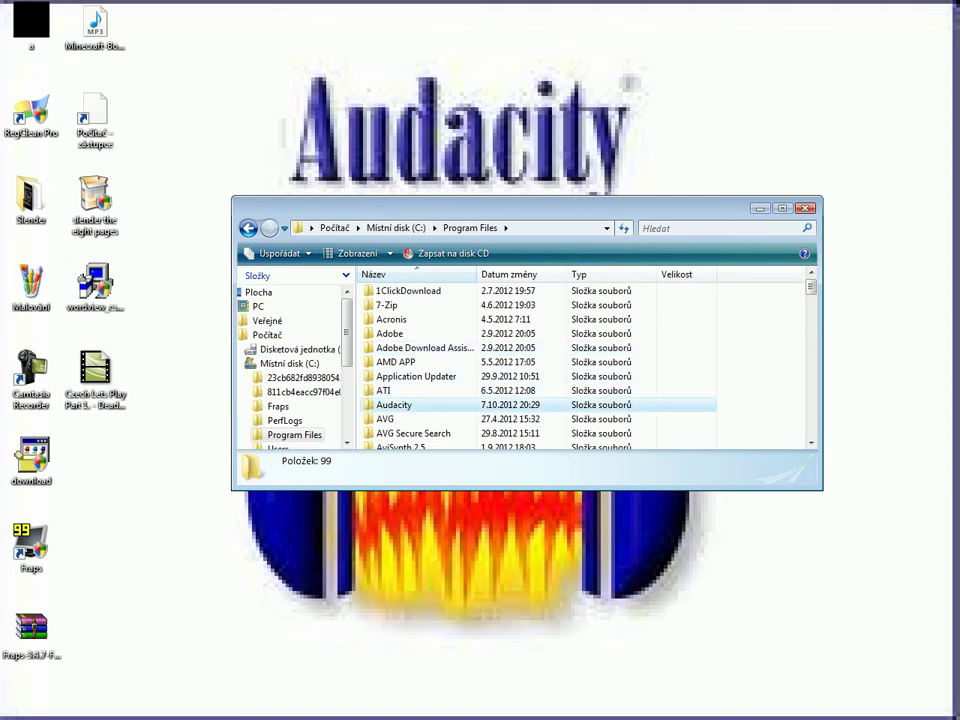
{"action": "left_click", "coordinate": [394, 405]}
{"action": "double_click", "coordinate": [394, 404]}
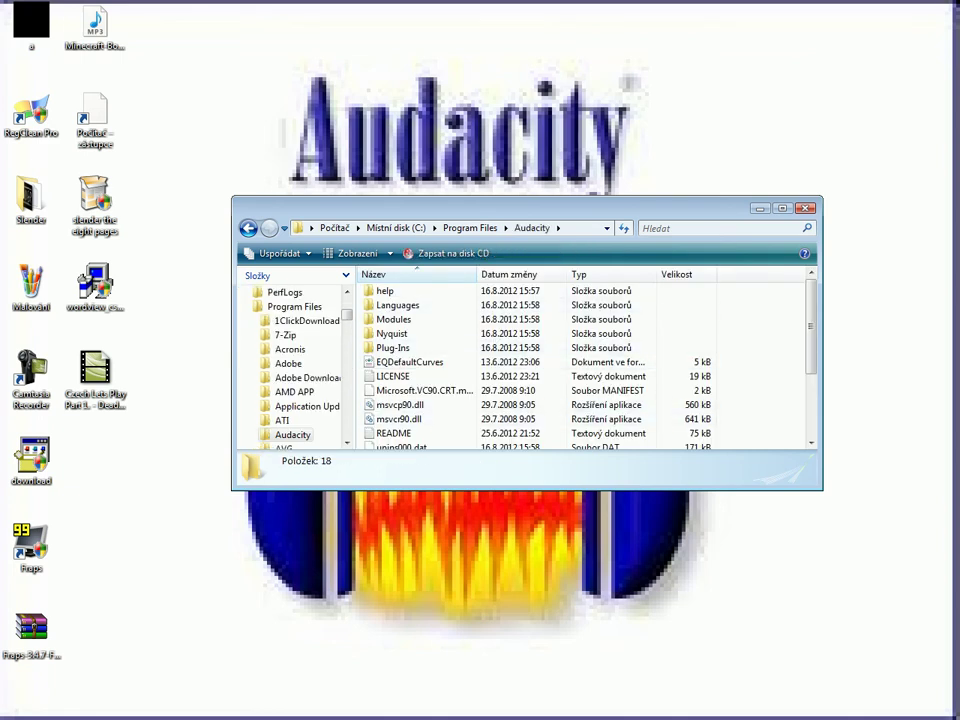
Step: Move the audacity application file from the desktop back into the Audacity program folder
{"action": "scroll", "coordinate": [585, 365], "scroll_direction": "down", "scroll_amount": 2}
{"action": "scroll", "coordinate": [585, 365], "scroll_direction": "down", "scroll_amount": 1}
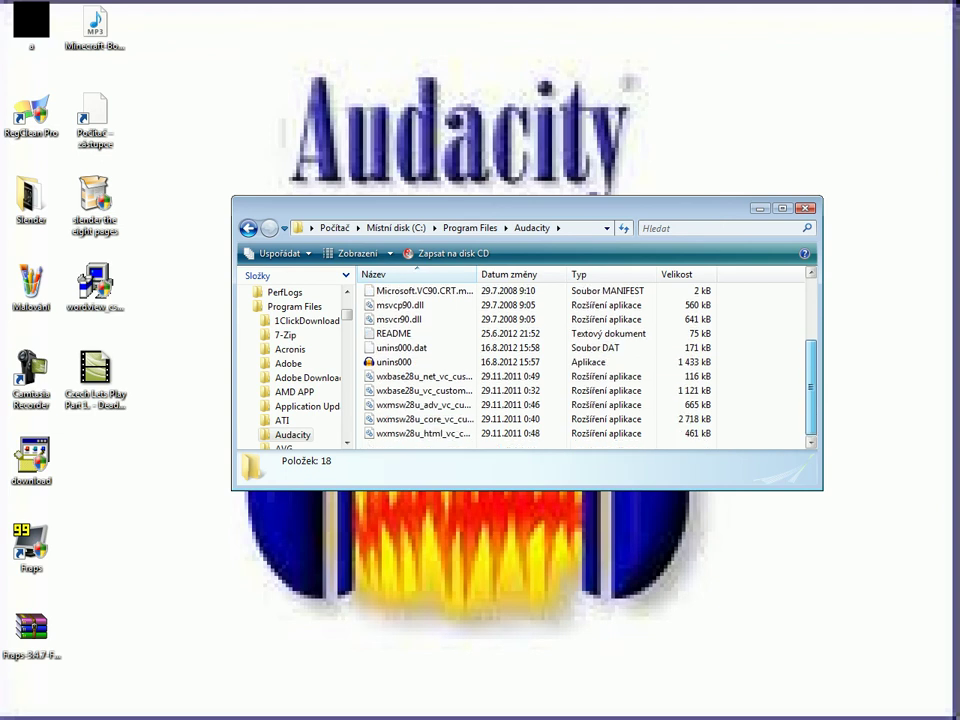
{"action": "scroll", "coordinate": [585, 365], "scroll_direction": "up", "scroll_amount": 2}
{"action": "left_click_drag", "start_coordinate": [680, 208], "coordinate": [747, 517]}
{"action": "left_click_drag", "start_coordinate": [478, 460], "coordinate": [535, 652]}
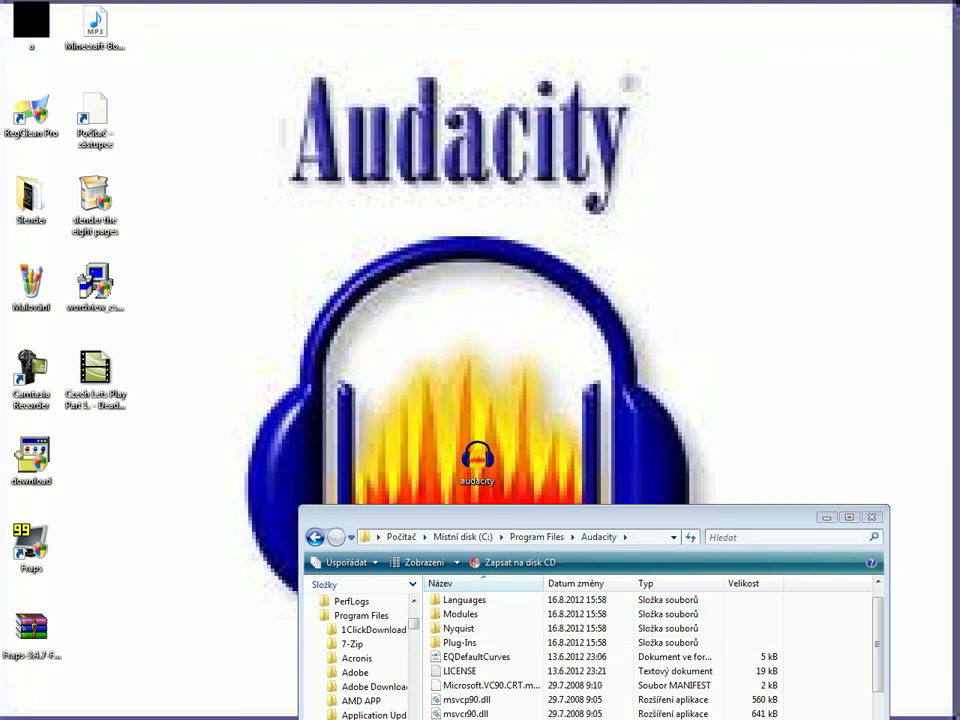
{"action": "key", "text": "Return"}
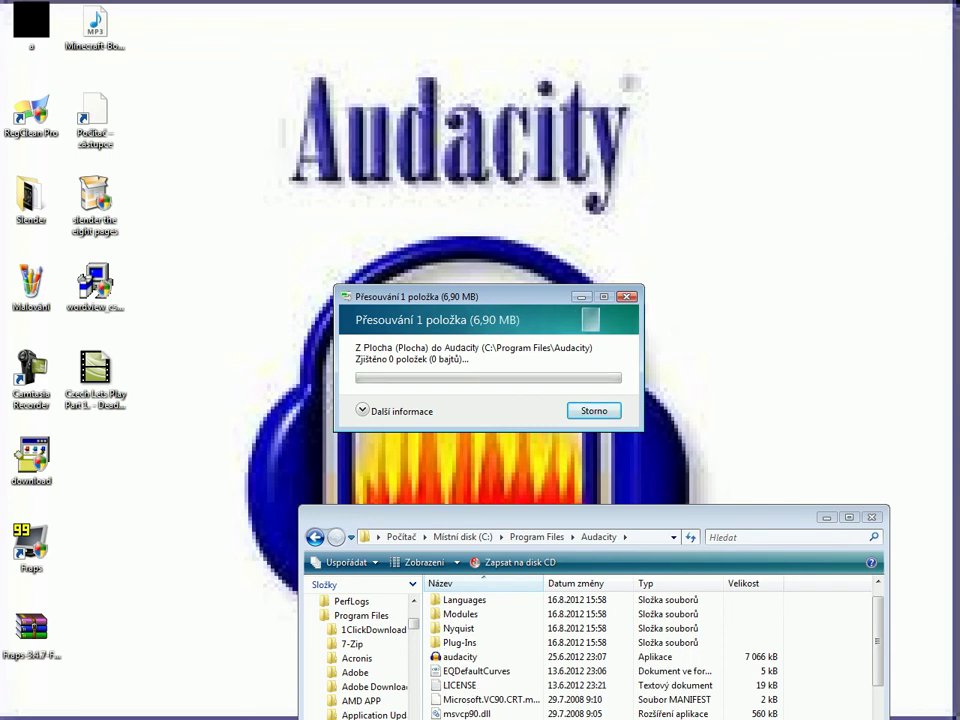
Step: Launch the audacity application from its program folder and dismiss the welcome dialog
{"action": "left_click_drag", "start_coordinate": [595, 517], "coordinate": [538, 289]}
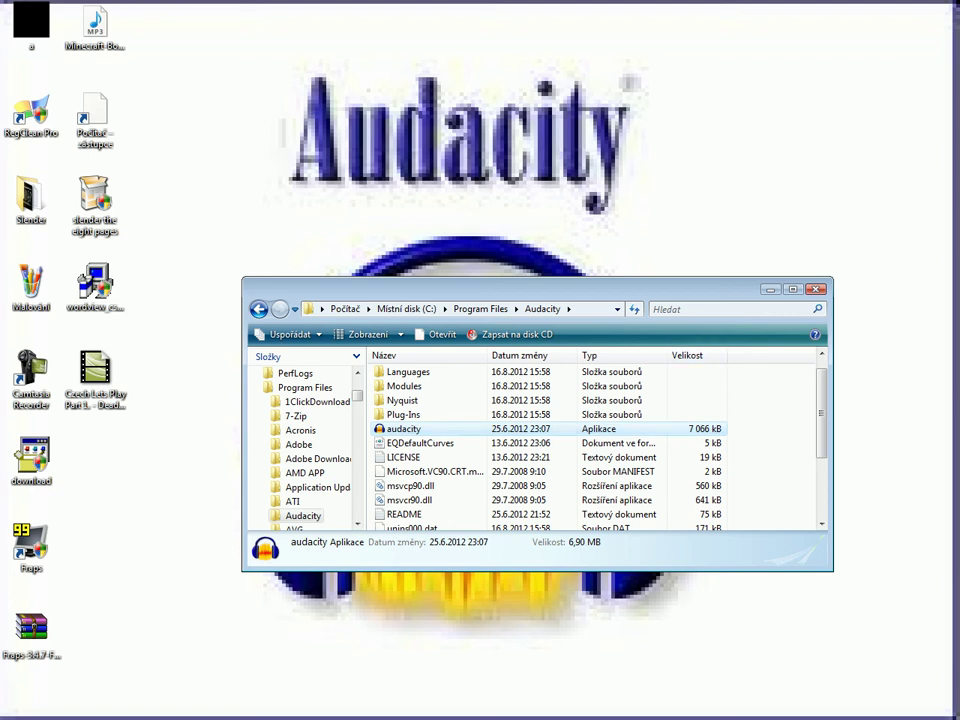
{"action": "left_click_drag", "start_coordinate": [779, 396], "coordinate": [774, 482]}
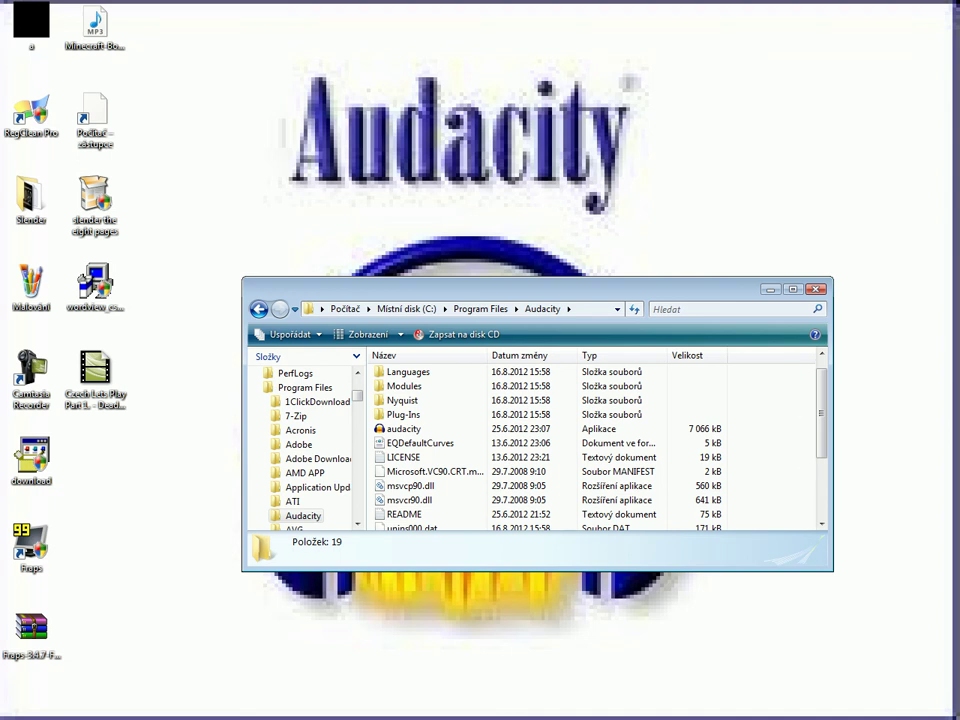
{"action": "left_click_drag", "start_coordinate": [797, 379], "coordinate": [768, 438]}
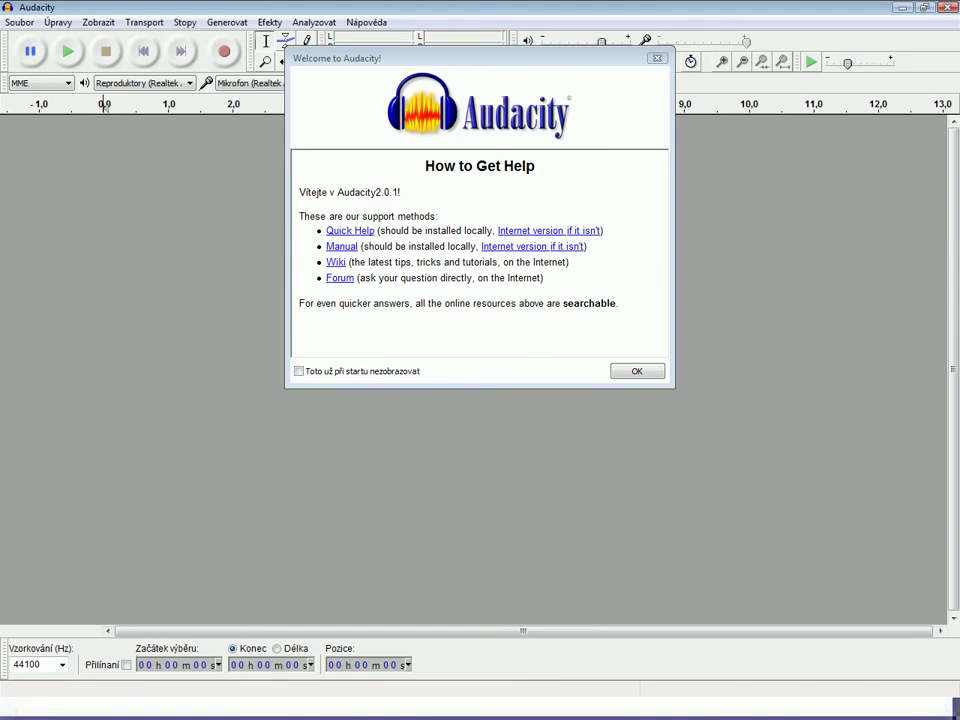
{"action": "key", "text": "Return"}
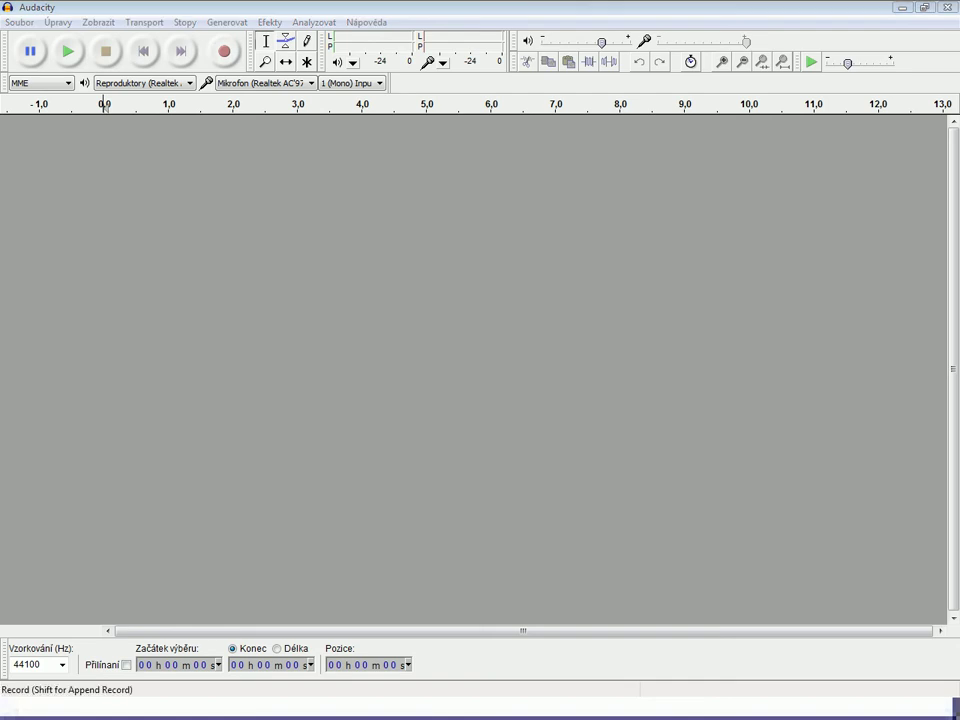
Step: Record a microphone test clip of about 4.8 seconds and play it back
{"action": "left_click", "coordinate": [224, 51]}
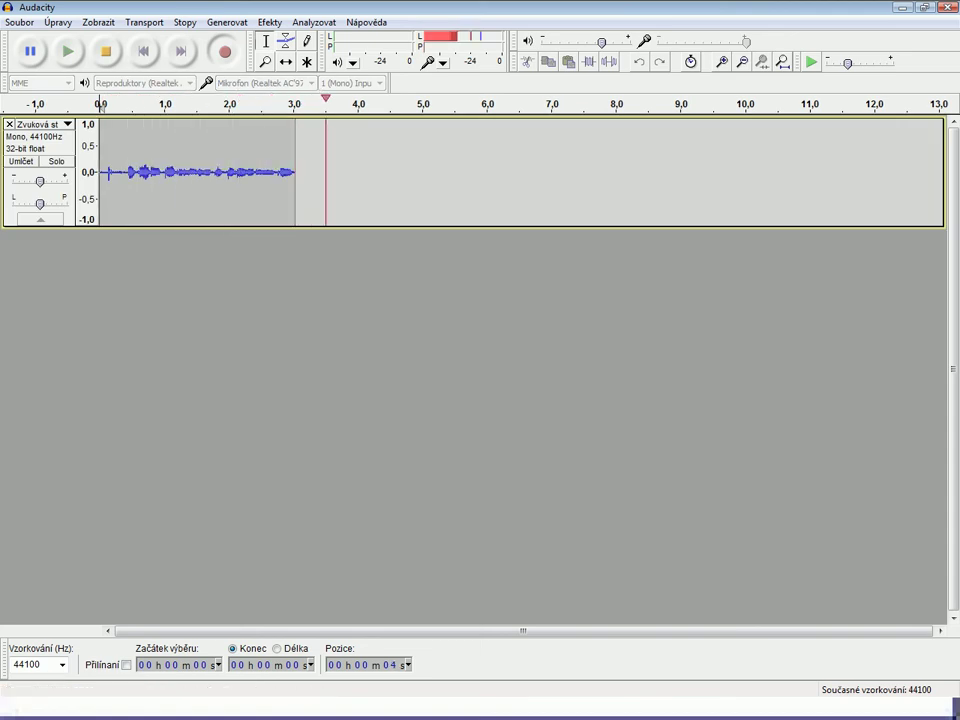
{"action": "left_click", "coordinate": [105, 51]}
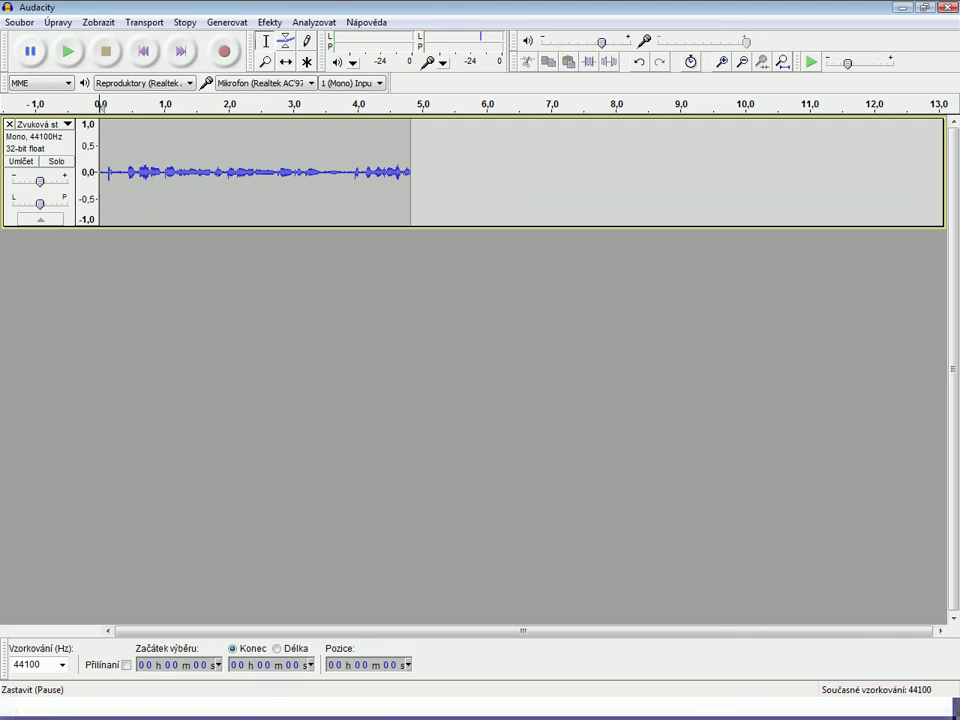
{"action": "left_click", "coordinate": [68, 51]}
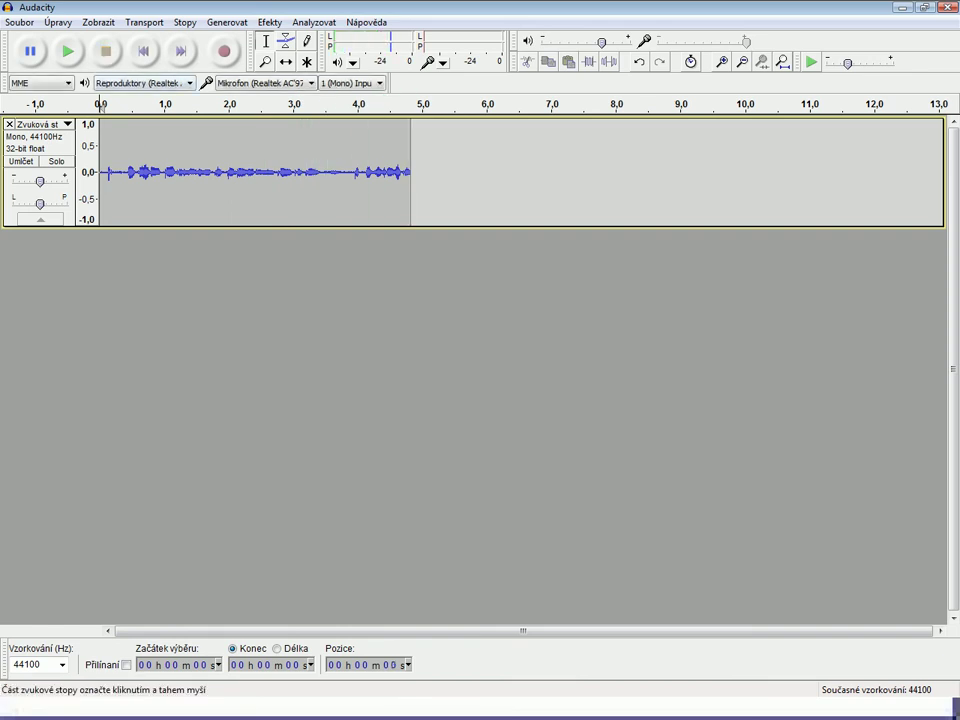
Step: Delete the test track and record a new microphone clip of about 4.6 seconds
{"action": "left_click", "coordinate": [10, 124]}
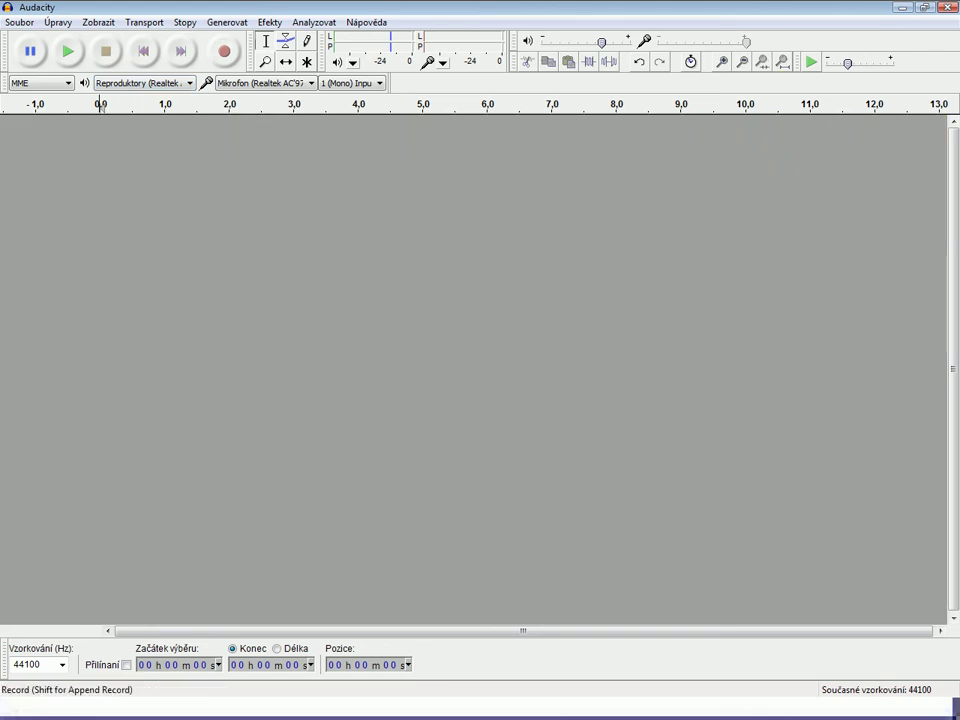
{"action": "left_click", "coordinate": [224, 51]}
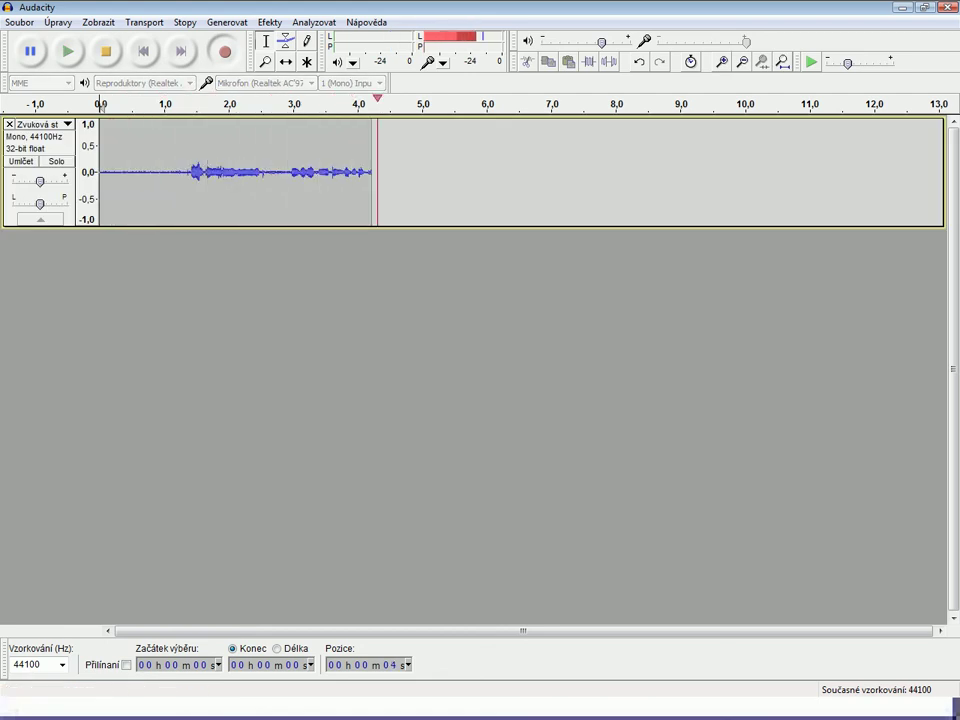
{"action": "left_click", "coordinate": [105, 51]}
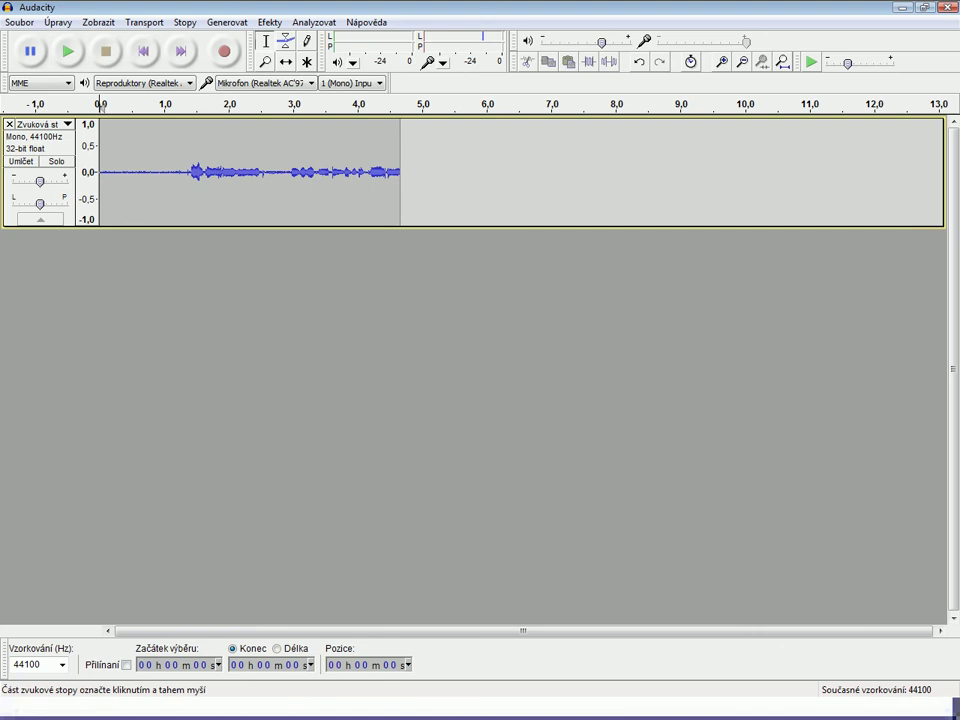
Step: Capture a noise profile for noise removal (Odstranění šumu) from the clip's quiet opening, from 0 to about 1.4 seconds
{"action": "left_click_drag", "start_coordinate": [189, 172], "coordinate": [88, 172]}
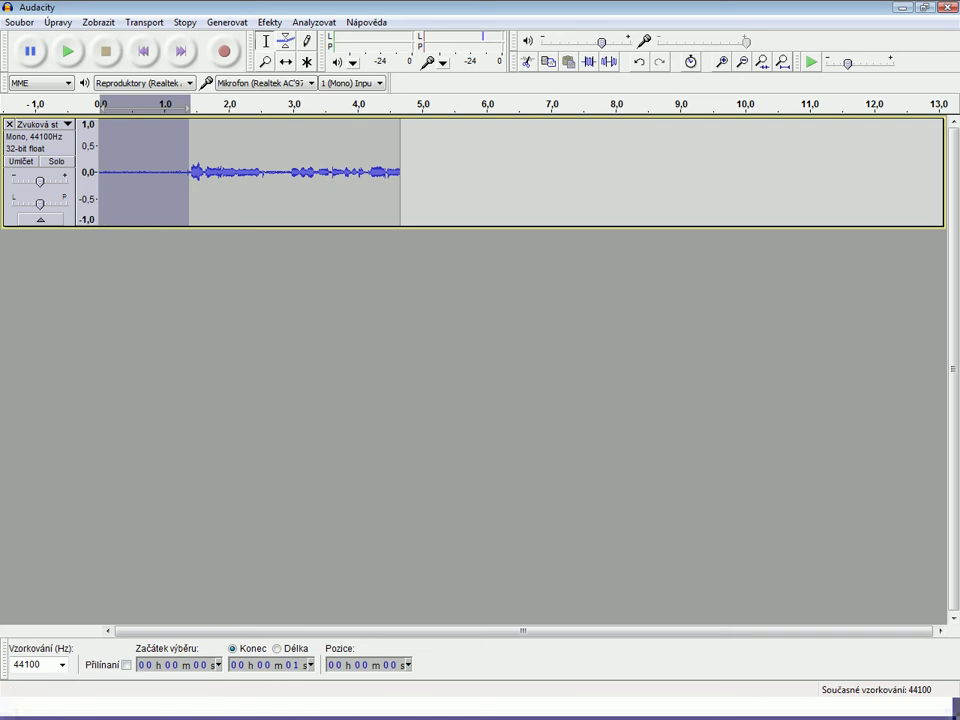
{"action": "left_click", "coordinate": [270, 22]}
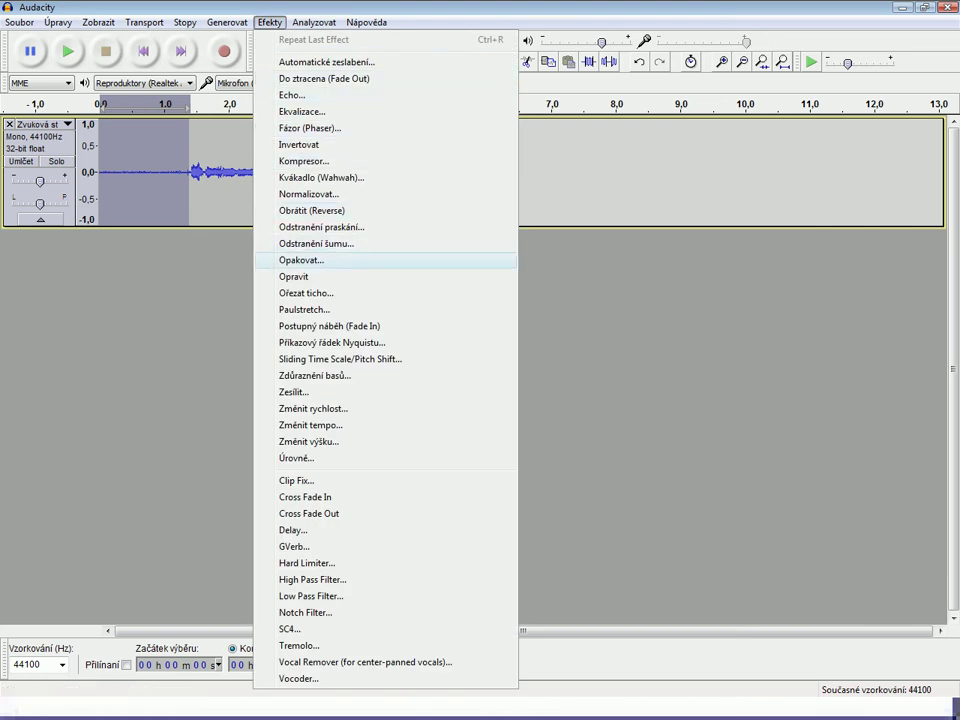
{"action": "left_click", "coordinate": [315, 243]}
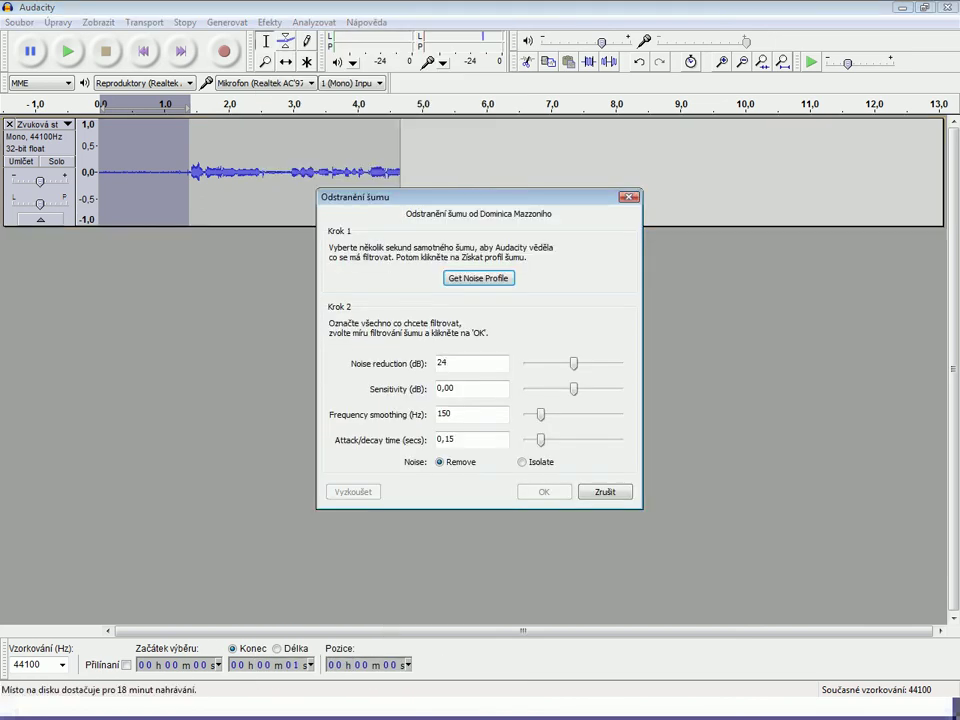
{"action": "left_click", "coordinate": [479, 278]}
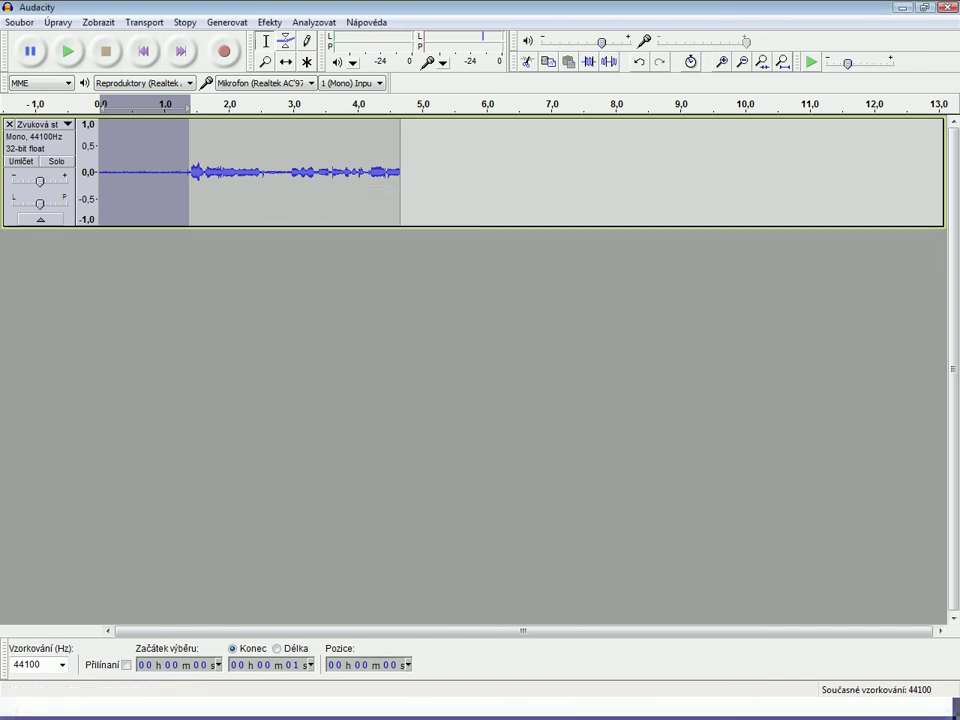
Step: Apply noise removal (Odstranění šumu) to the entire recorded clip with the captured noise profile, and clear the selection
{"action": "left_click_drag", "start_coordinate": [430, 170], "coordinate": [99, 170]}
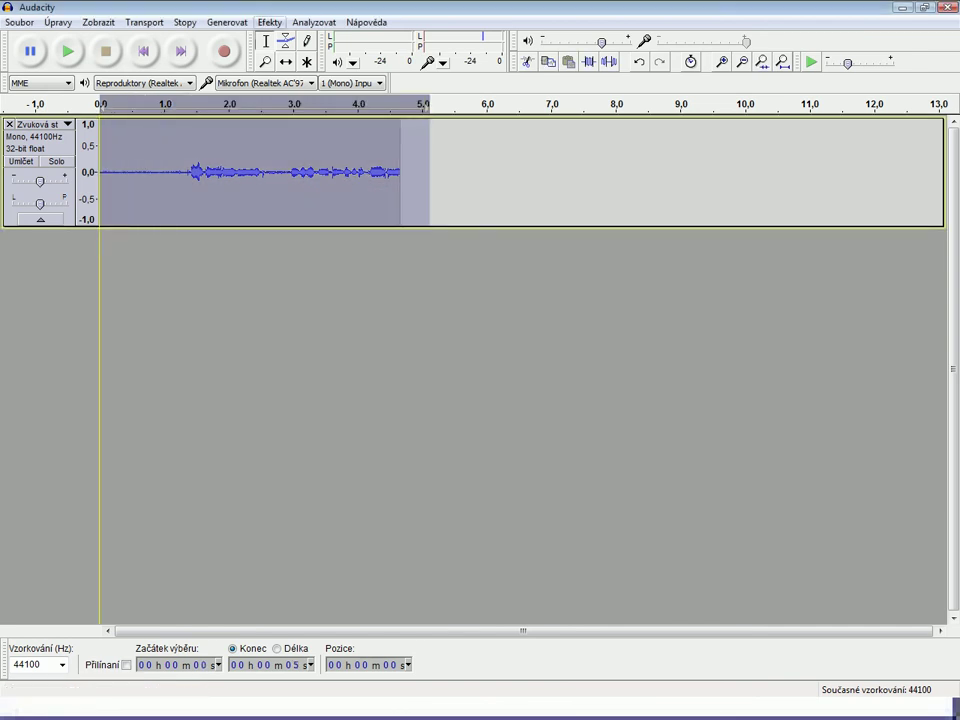
{"action": "left_click", "coordinate": [270, 22]}
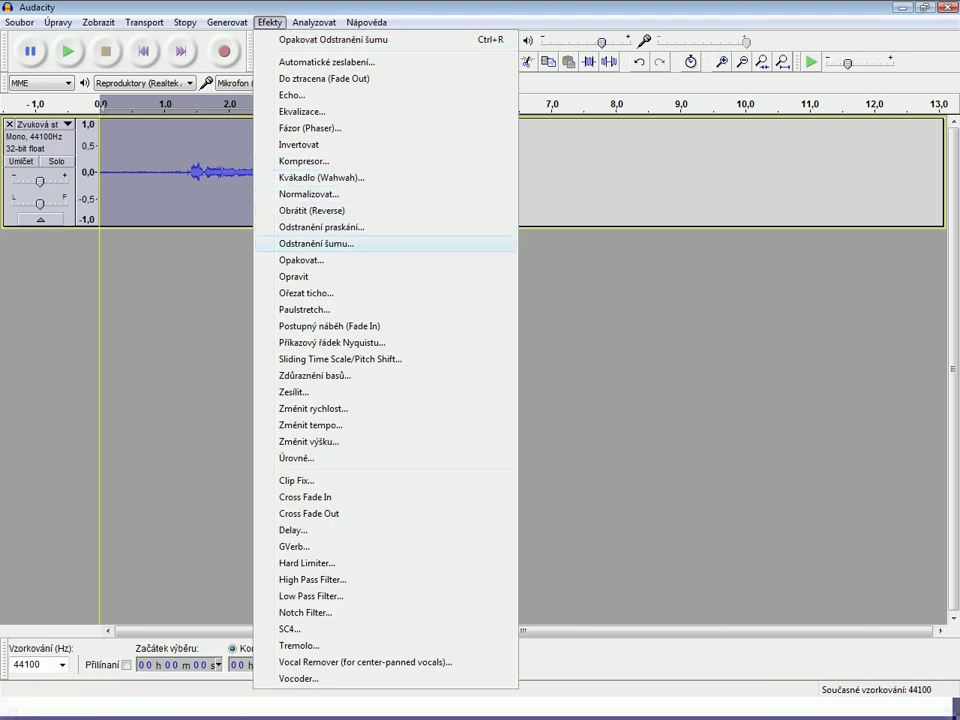
{"action": "left_click", "coordinate": [316, 243]}
{"action": "left_click", "coordinate": [544, 492]}
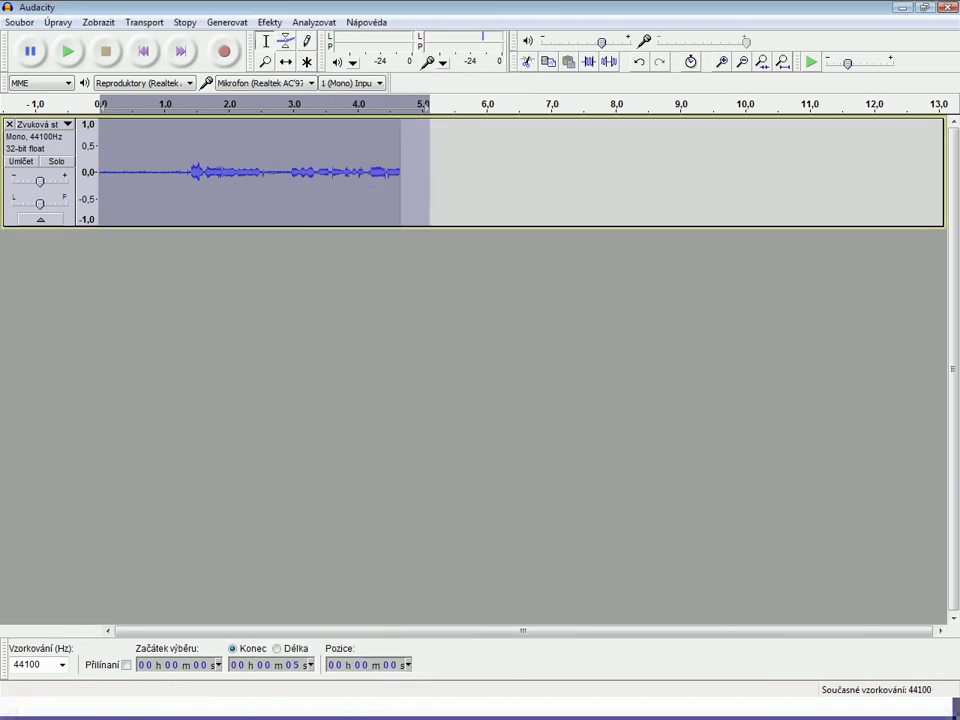
{"action": "left_click", "coordinate": [320, 300]}
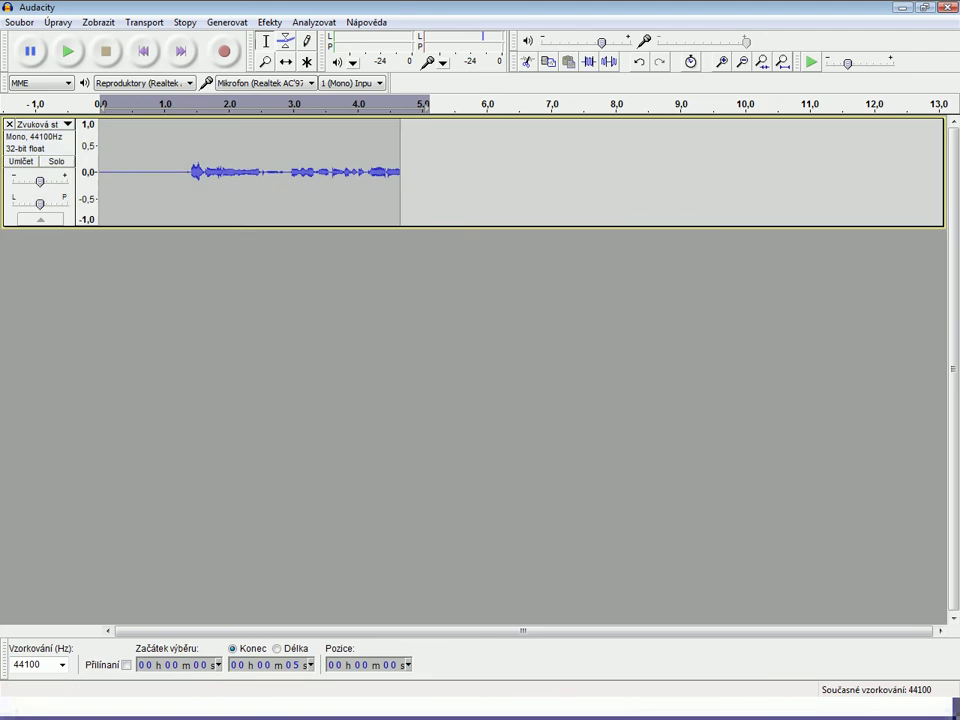
Step: Select the silent opening of the denoised clip, from 0 to about 1.4 seconds
{"action": "left_click_drag", "start_coordinate": [189, 180], "coordinate": [99, 180]}
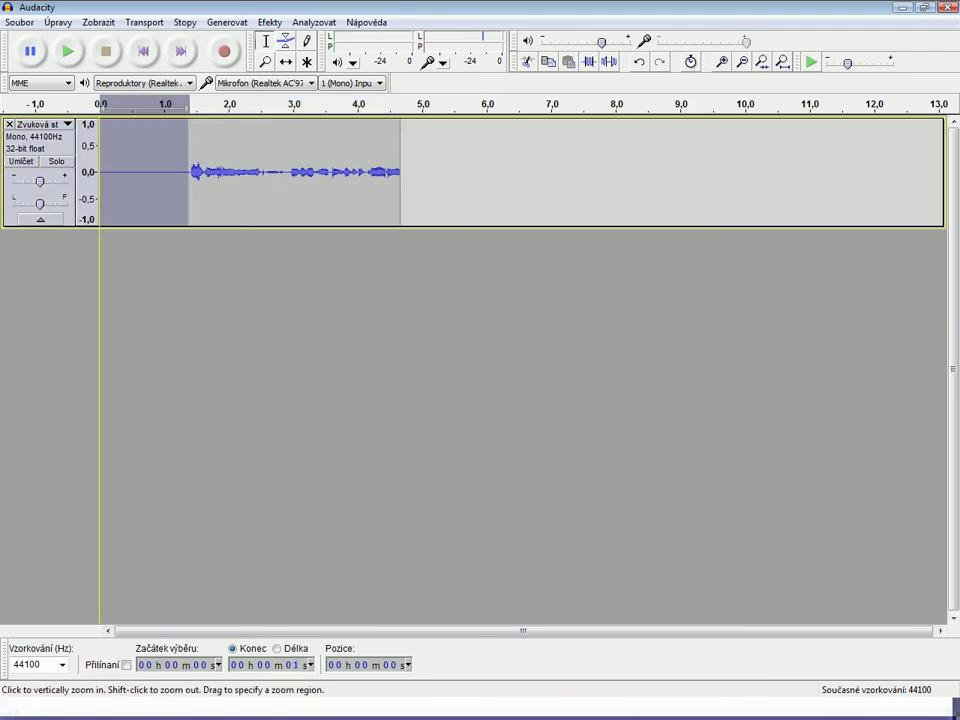